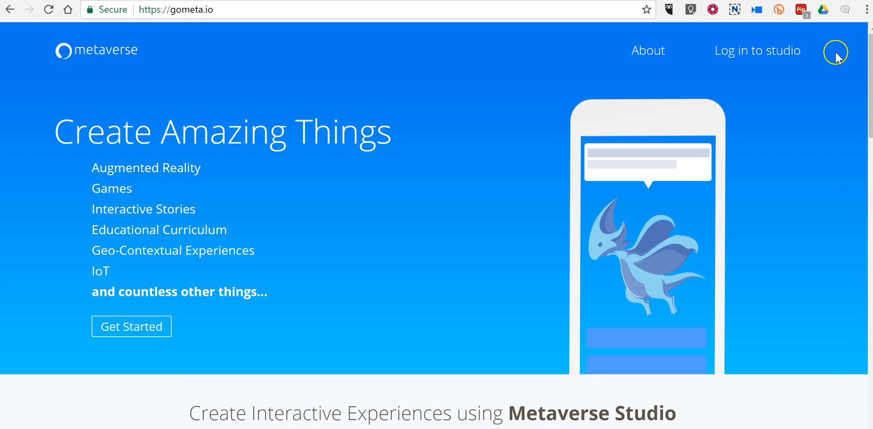
Log in to the Metaverse studio and create a new experience from the Experiences list.
{"action": "left_click", "coordinate": [779, 54]}
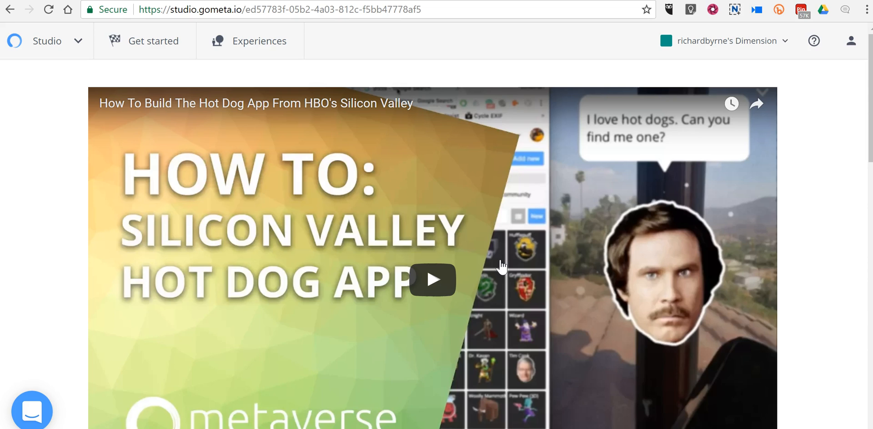
{"action": "left_click", "coordinate": [249, 51]}
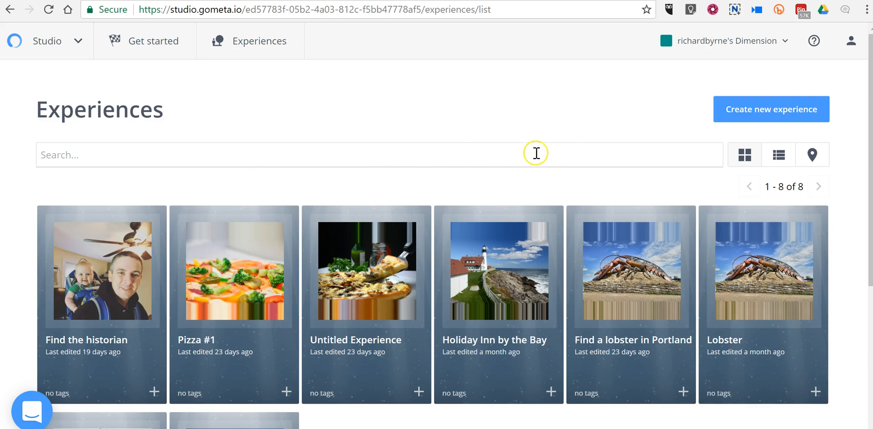
{"action": "left_click", "coordinate": [763, 108]}
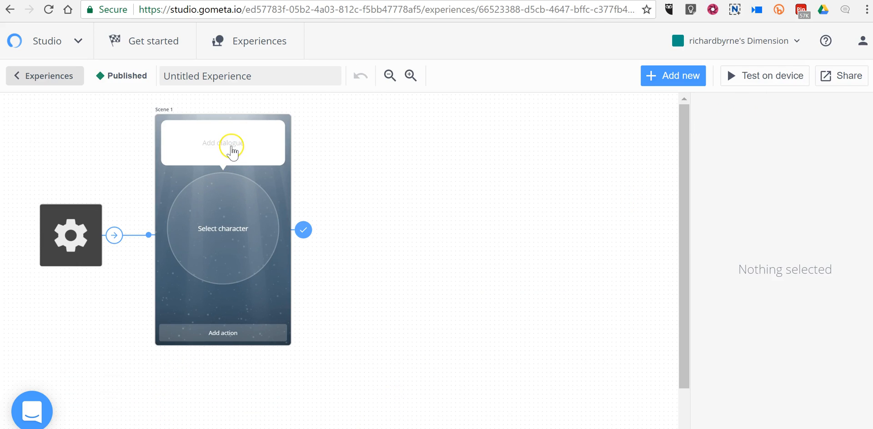
Enter "Cattle Pound History" as the dialogue of Scene 1.
{"action": "left_click", "coordinate": [232, 145]}
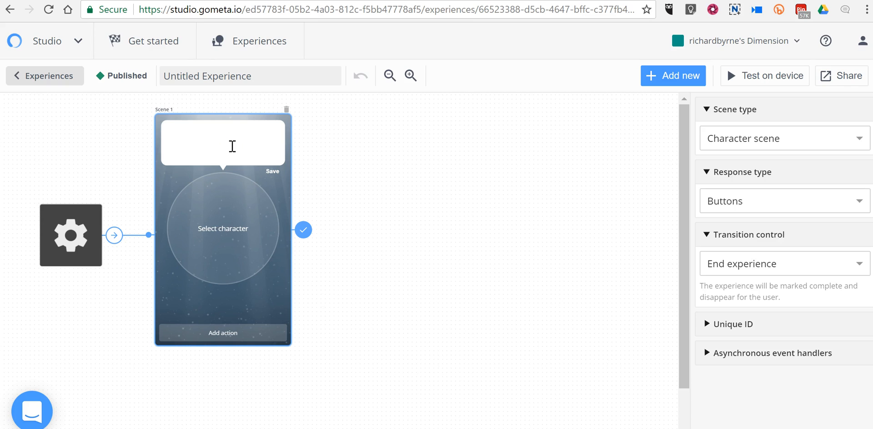
{"action": "type", "text": "Cattle Pound History"}
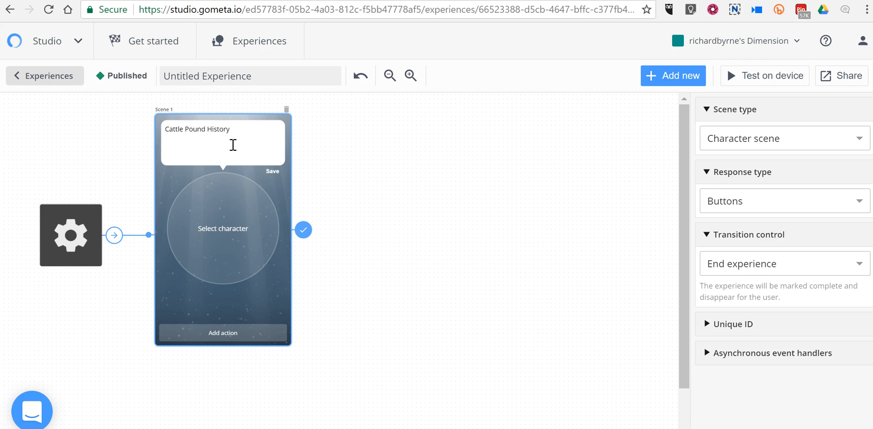
Start a new character for Scene 1 and upload the desktop image "greenwood cattle pound" for it.
{"action": "left_click", "coordinate": [233, 218]}
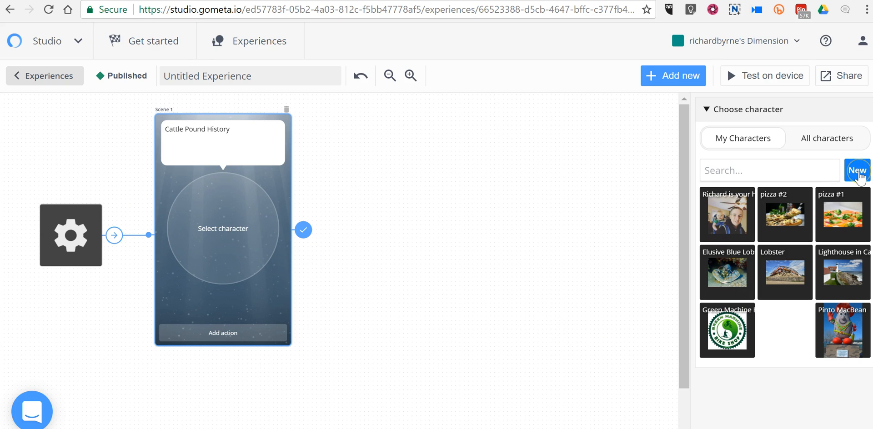
{"action": "left_click", "coordinate": [860, 175]}
{"action": "left_click", "coordinate": [194, 178]}
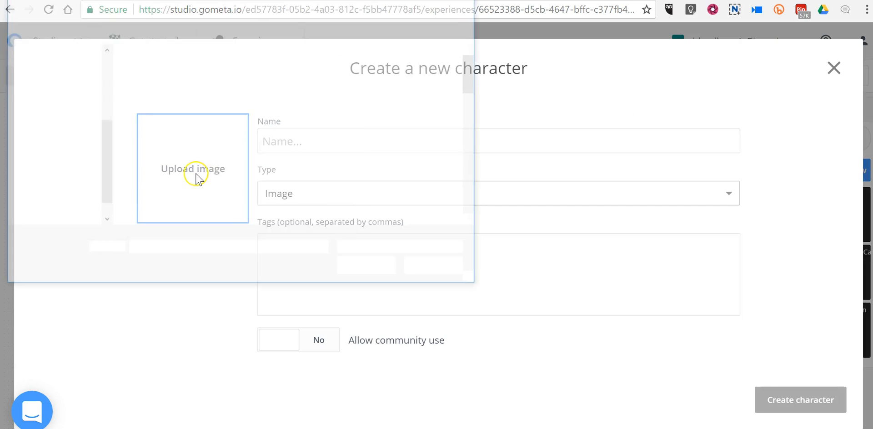
{"action": "left_click_drag", "start_coordinate": [473, 73], "coordinate": [468, 136]}
{"action": "left_click", "coordinate": [292, 157]}
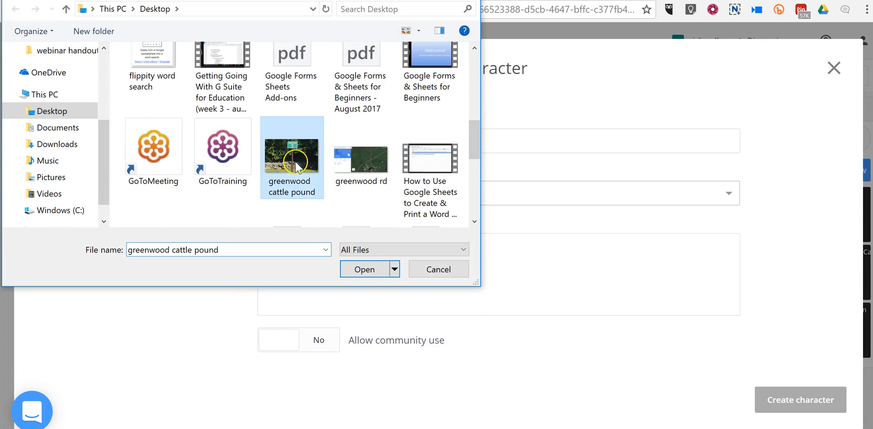
{"action": "left_click", "coordinate": [366, 269]}
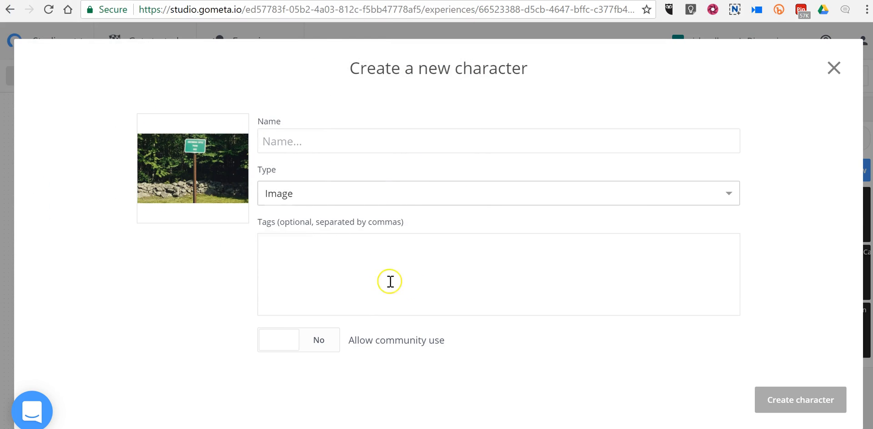
Name the new character "Greenwood Cattle Pound" with type Image, and create it.
{"action": "left_click", "coordinate": [330, 143]}
{"action": "type", "text": "G"}
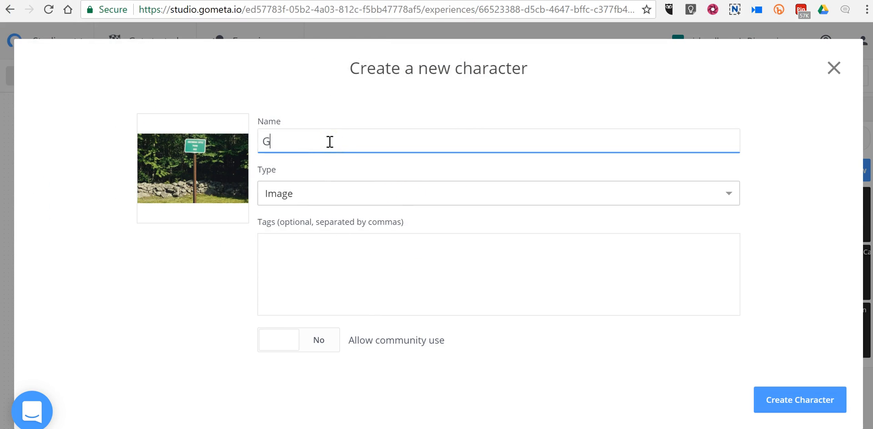
{"action": "type", "text": "reenwood Cat"}
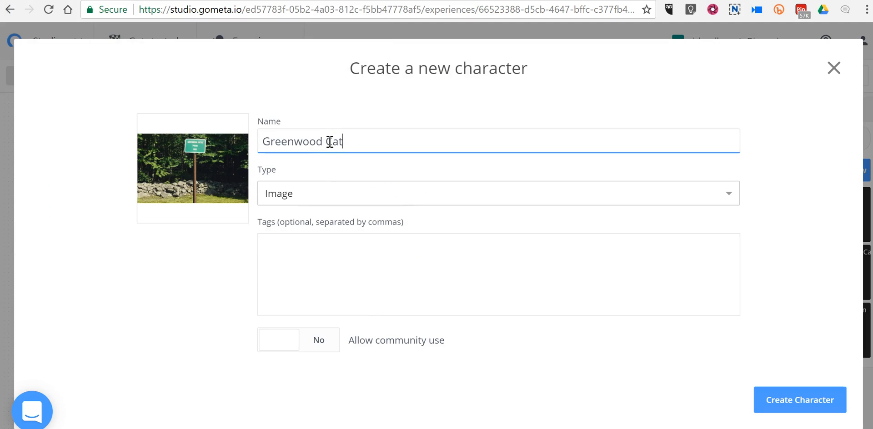
{"action": "type", "text": "tle Pound"}
{"action": "left_click", "coordinate": [468, 199]}
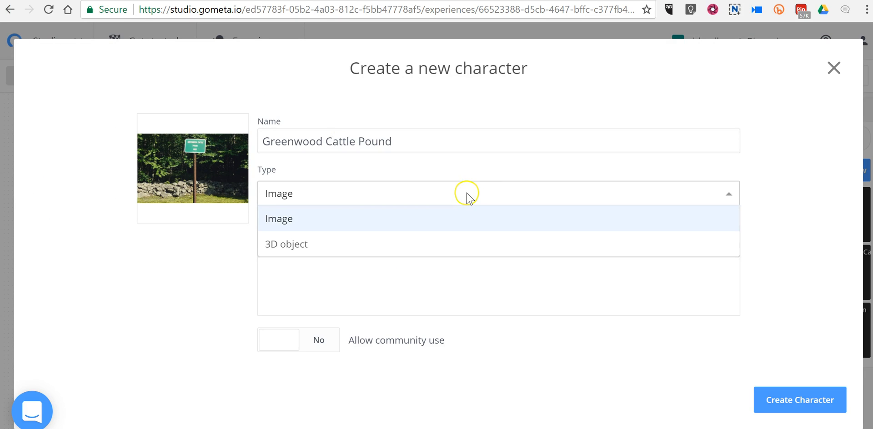
{"action": "left_click", "coordinate": [469, 198]}
{"action": "left_click", "coordinate": [832, 403]}
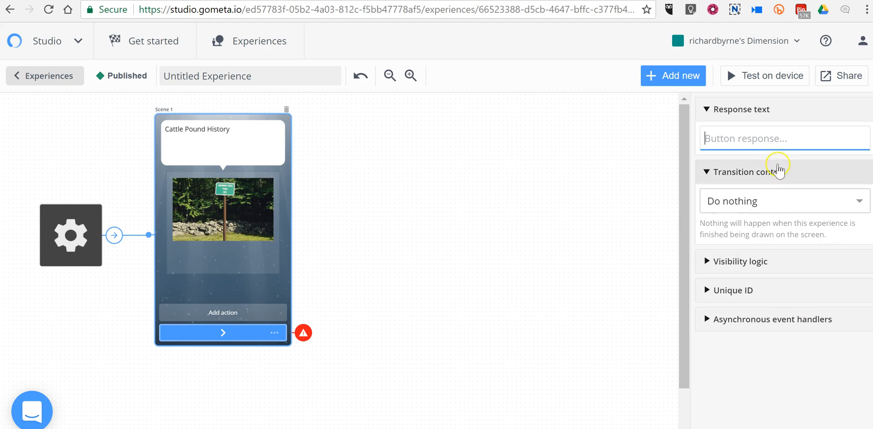
Set the response text of Scene 1's action button to "Tap the button".
{"action": "left_click", "coordinate": [773, 150]}
{"action": "type", "text": "Tap the "}
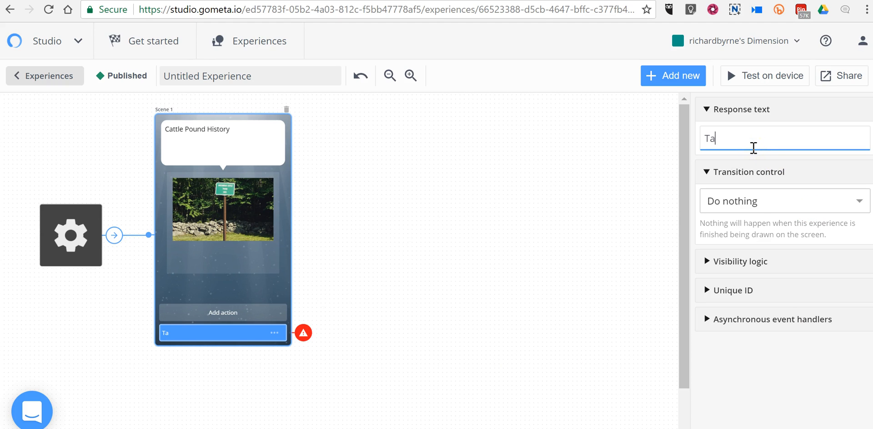
{"action": "type", "text": "button"}
{"action": "left_click", "coordinate": [753, 139]}
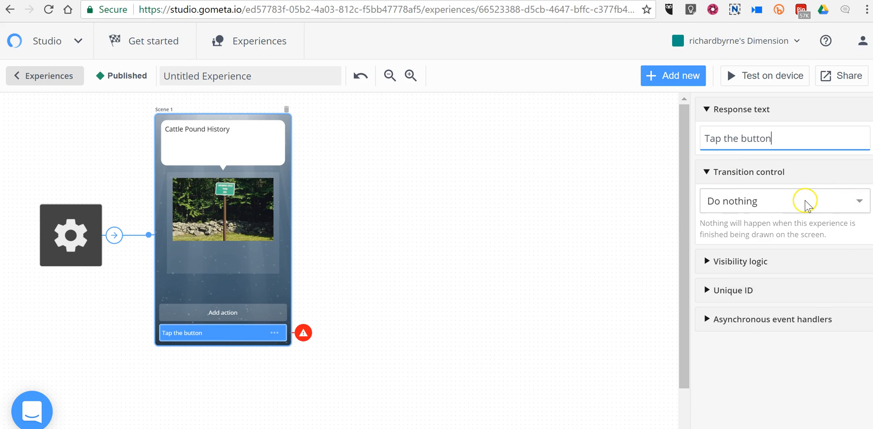
Make the "Tap the button" action transition to a new Youtube scene.
{"action": "left_click", "coordinate": [805, 203]}
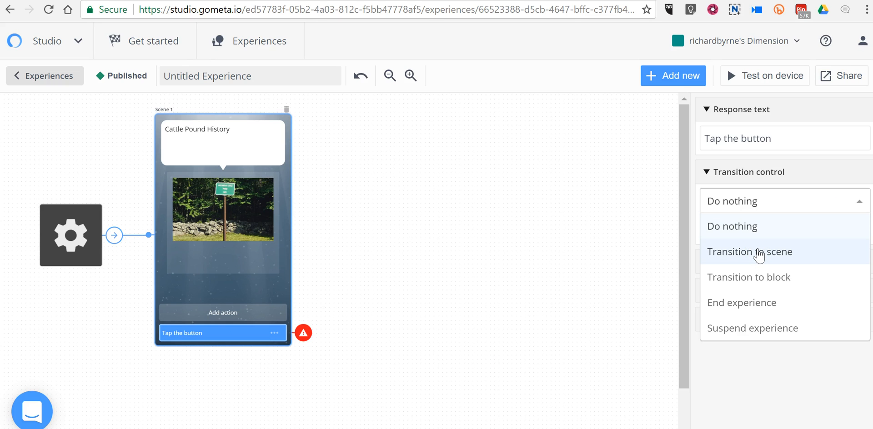
{"action": "left_click", "coordinate": [759, 253]}
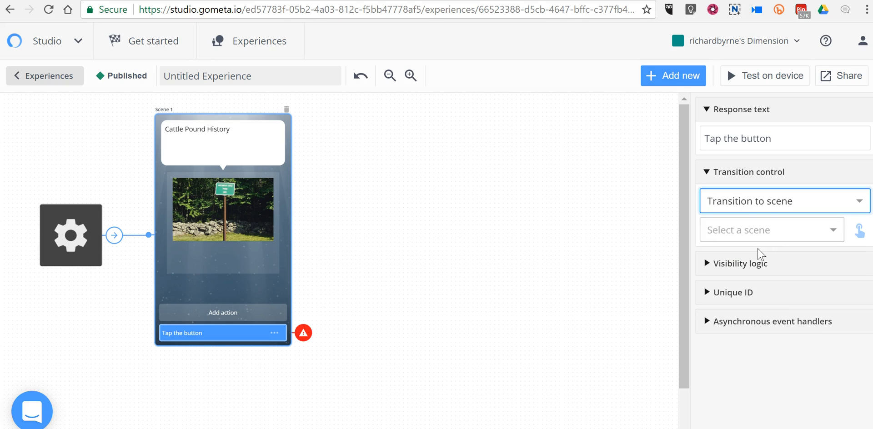
{"action": "left_click", "coordinate": [765, 232]}
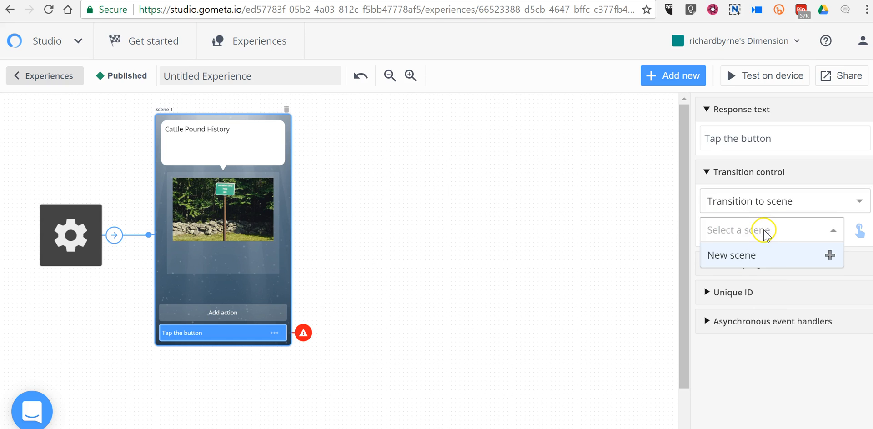
{"action": "left_click", "coordinate": [764, 255]}
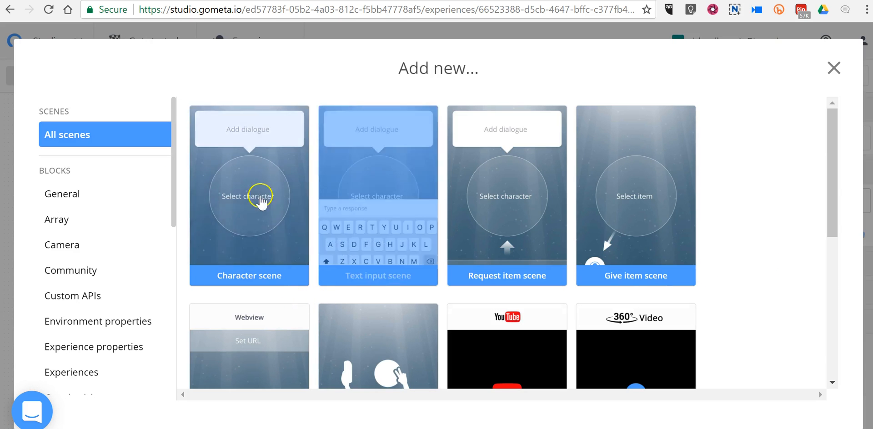
{"action": "scroll", "coordinate": [546, 252], "scroll_direction": "down", "scroll_amount": 3}
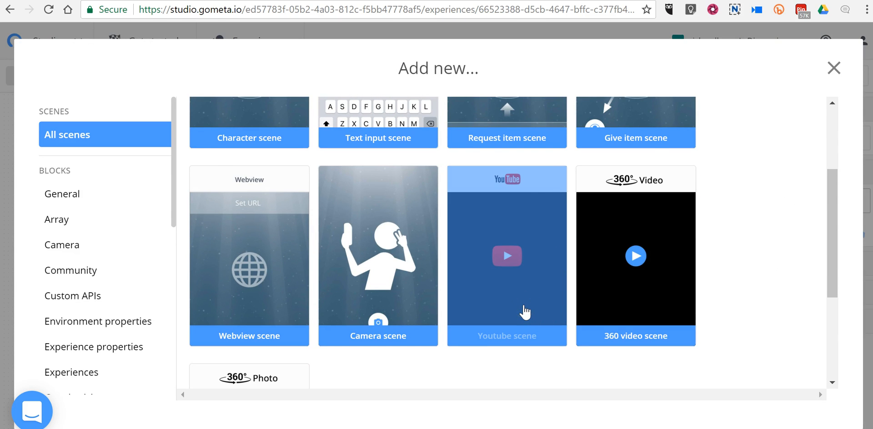
{"action": "left_click", "coordinate": [526, 312]}
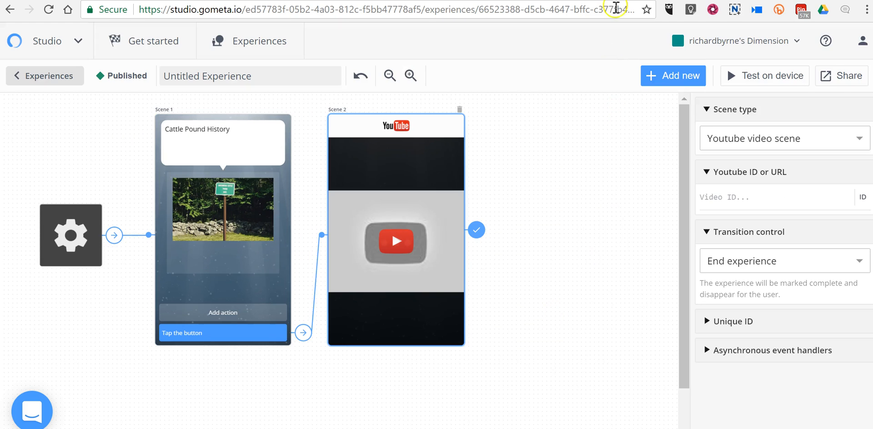
{"action": "left_click", "coordinate": [401, 168]}
{"action": "left_click", "coordinate": [755, 198]}
{"action": "type", "text": "https://youtu.be/-vjWa63IZPk"}
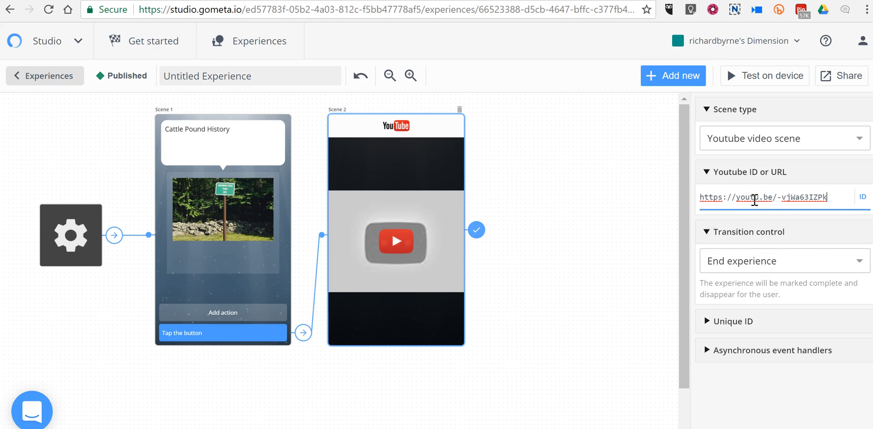
{"action": "left_click", "coordinate": [861, 214]}
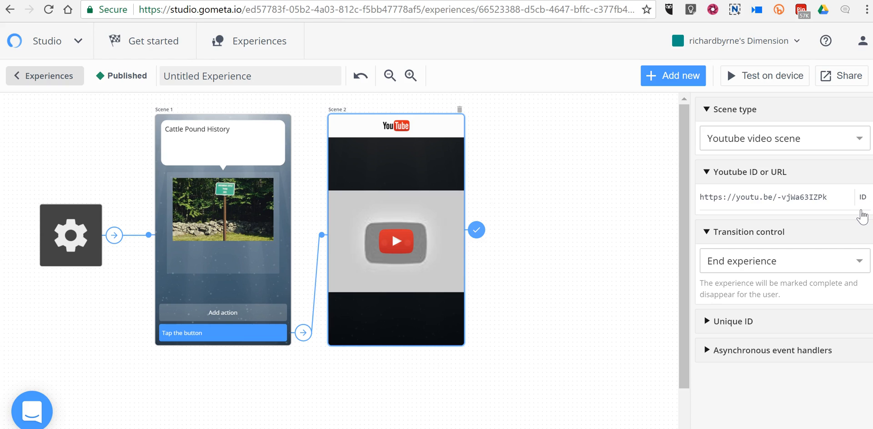
Set the experience type to Fixed position in the overall experience settings.
{"action": "left_click", "coordinate": [205, 224]}
{"action": "left_click", "coordinate": [81, 247]}
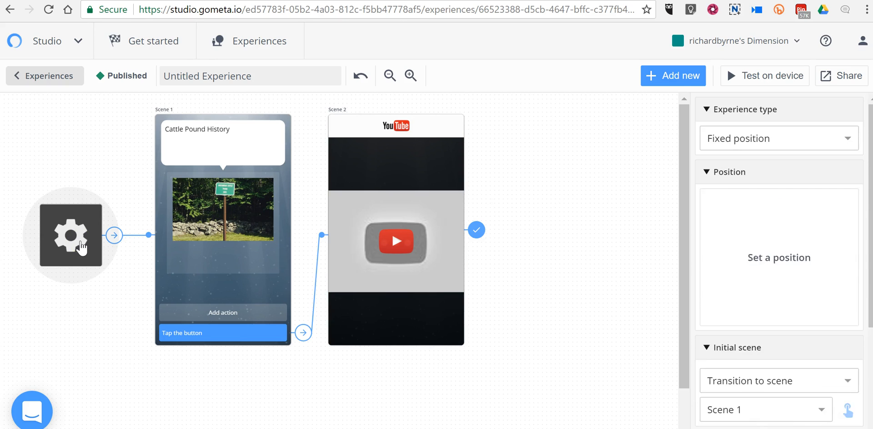
{"action": "left_click", "coordinate": [752, 139]}
{"action": "left_click", "coordinate": [765, 170]}
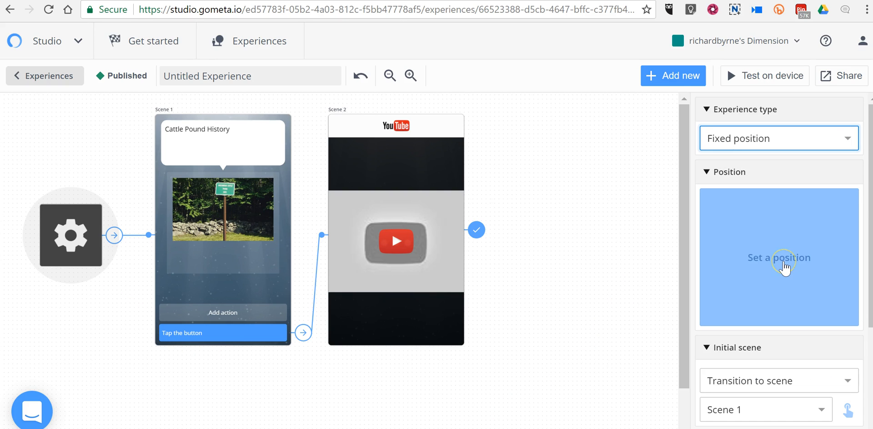
Search the position map for Greenwood Rd in Greenwood, Maine, and jump to that location.
{"action": "left_click", "coordinate": [784, 269]}
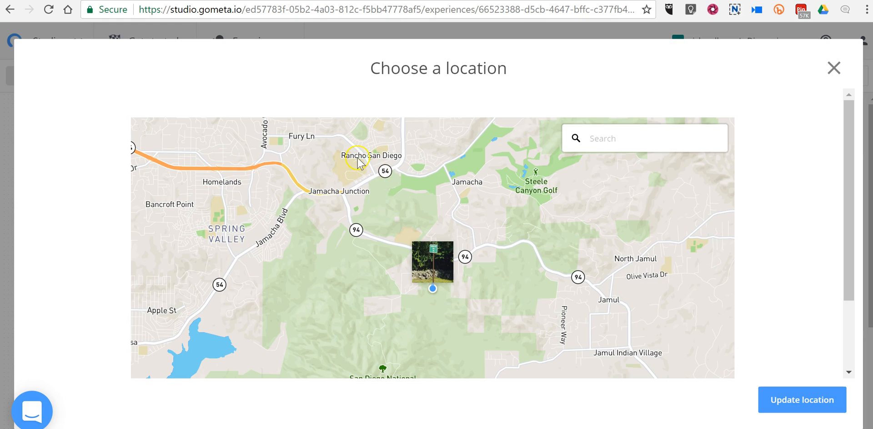
{"action": "left_click", "coordinate": [658, 144]}
{"action": "type", "text": "green"}
{"action": "type", "text": "w"}
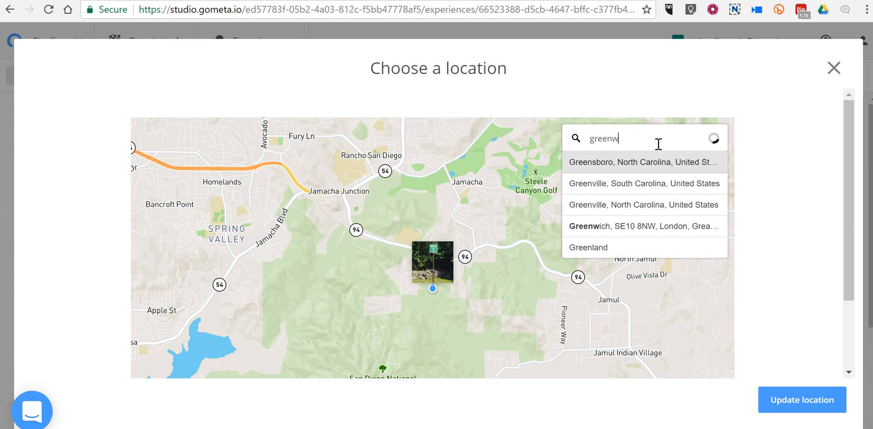
{"action": "type", "text": "ood r"}
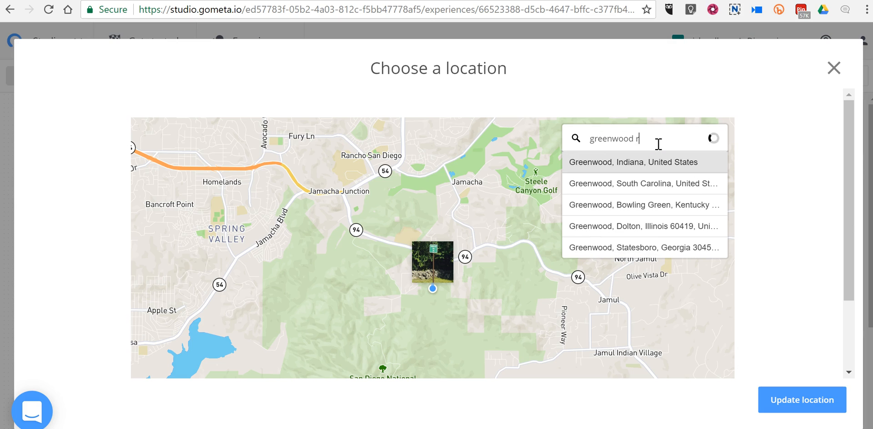
{"action": "type", "text": "d. gree"}
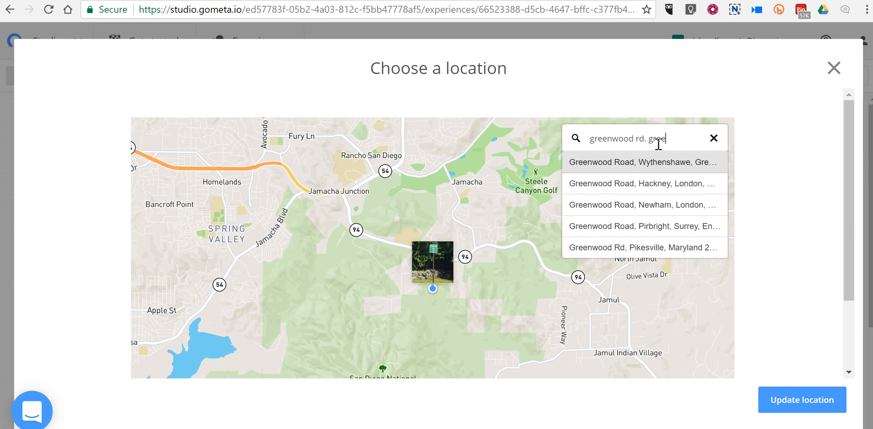
{"action": "type", "text": "nwood, ma"}
{"action": "key", "text": "Return"}
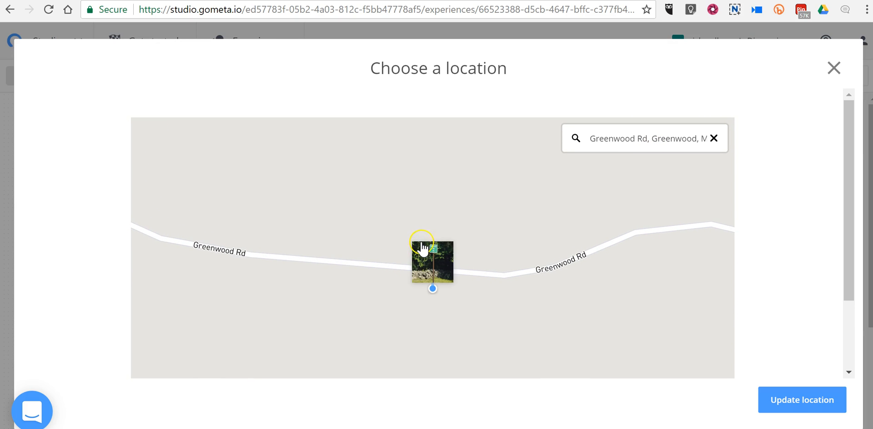
Reposition the map so the marker sits on the road just south of Martin Rd, north of Greenwood, and update the location.
{"action": "scroll", "coordinate": [423, 248], "scroll_direction": "down", "scroll_amount": 5}
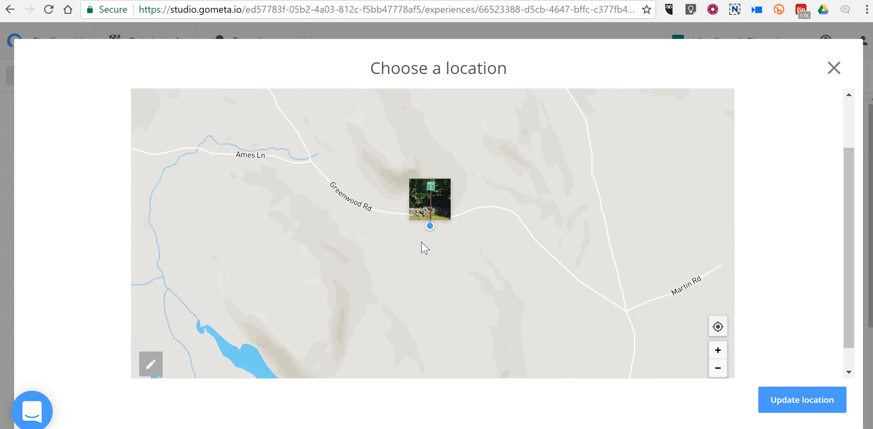
{"action": "left_click_drag", "start_coordinate": [537, 276], "coordinate": [414, 150]}
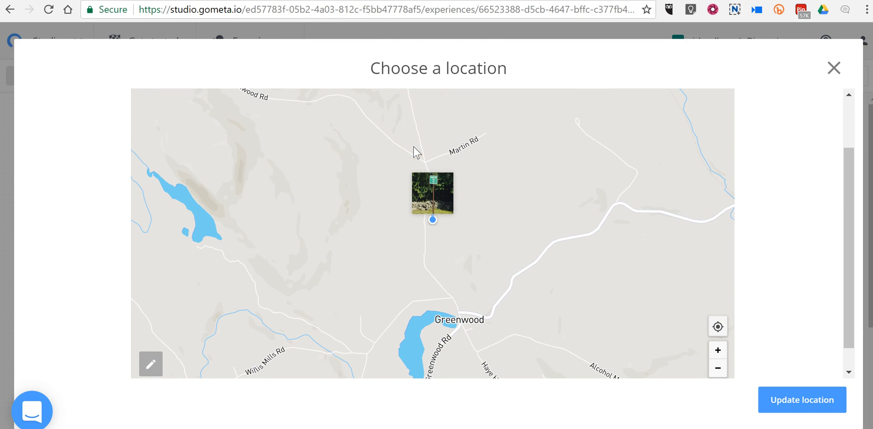
{"action": "left_click", "coordinate": [789, 401]}
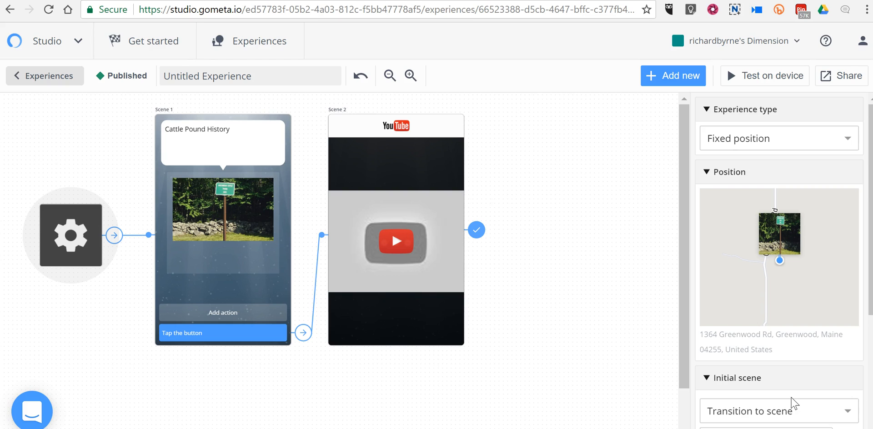
{"action": "left_click", "coordinate": [787, 352]}
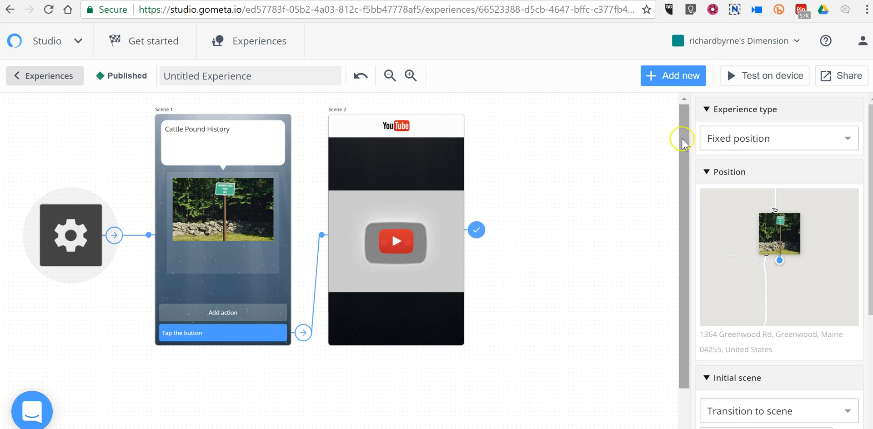
Share the experience by copying its link and select the link text.
{"action": "left_click", "coordinate": [851, 75]}
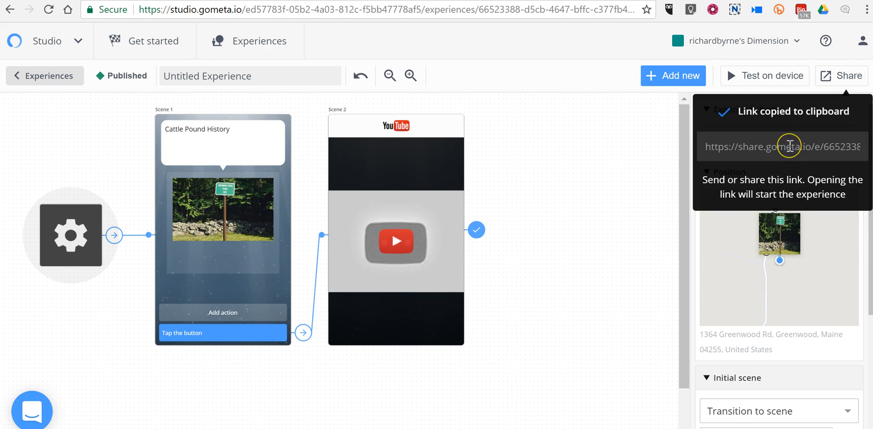
{"action": "left_click", "coordinate": [802, 142]}
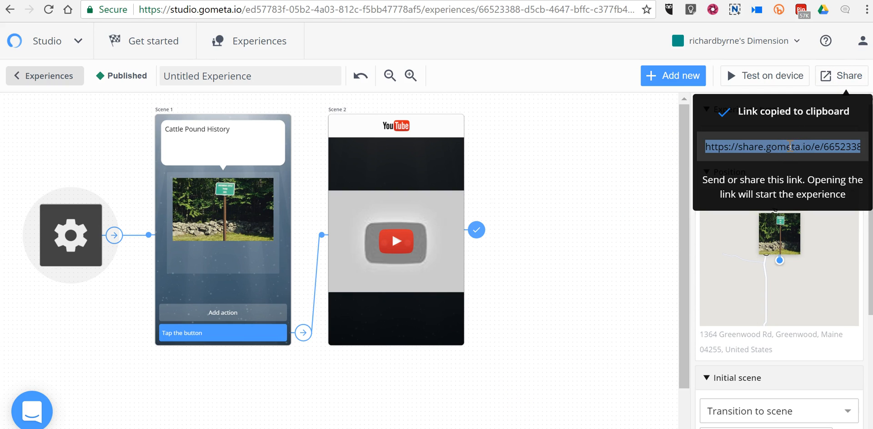